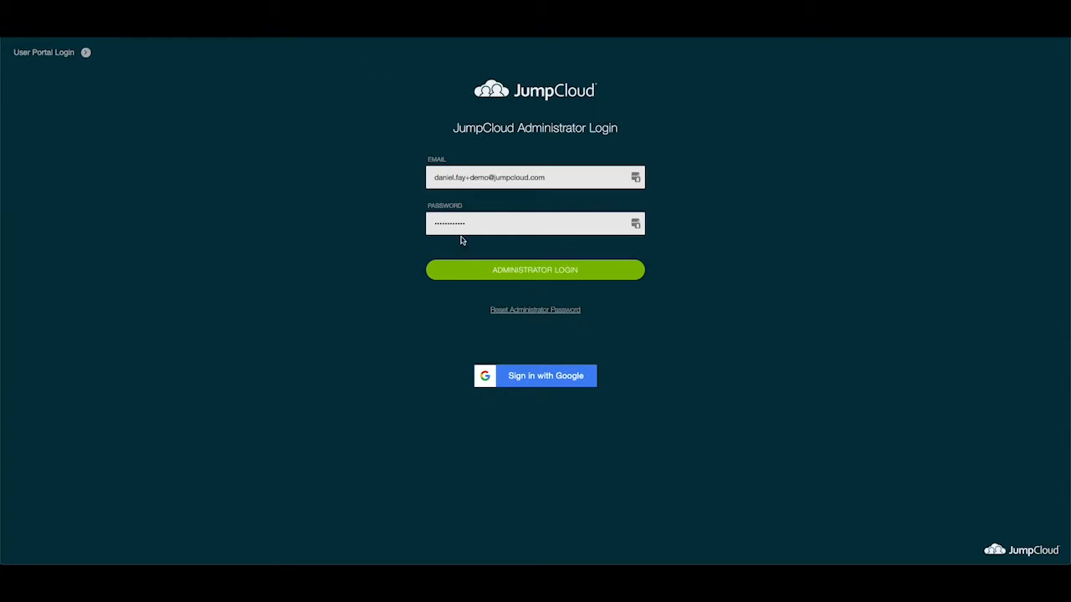
# Sign in to the JumpCloud Admin Console with the administrator credentials.
pyautogui.click(505, 275)
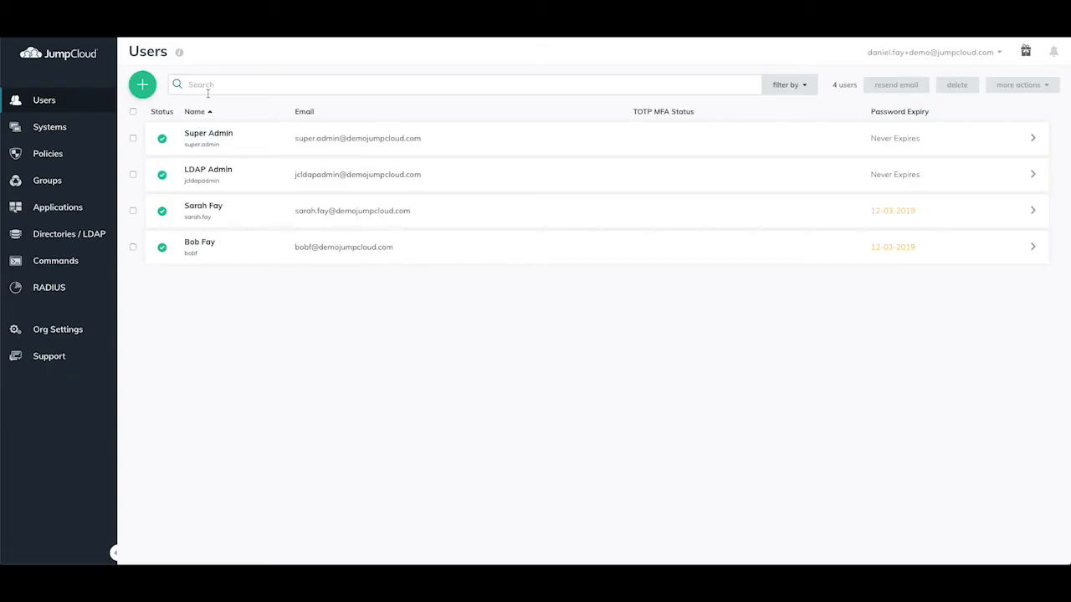
# In Org Settings > Security > MFA Configuration, switch on Duo Security for the User Portal.
pyautogui.click(74, 334)
pyautogui.click(208, 87)
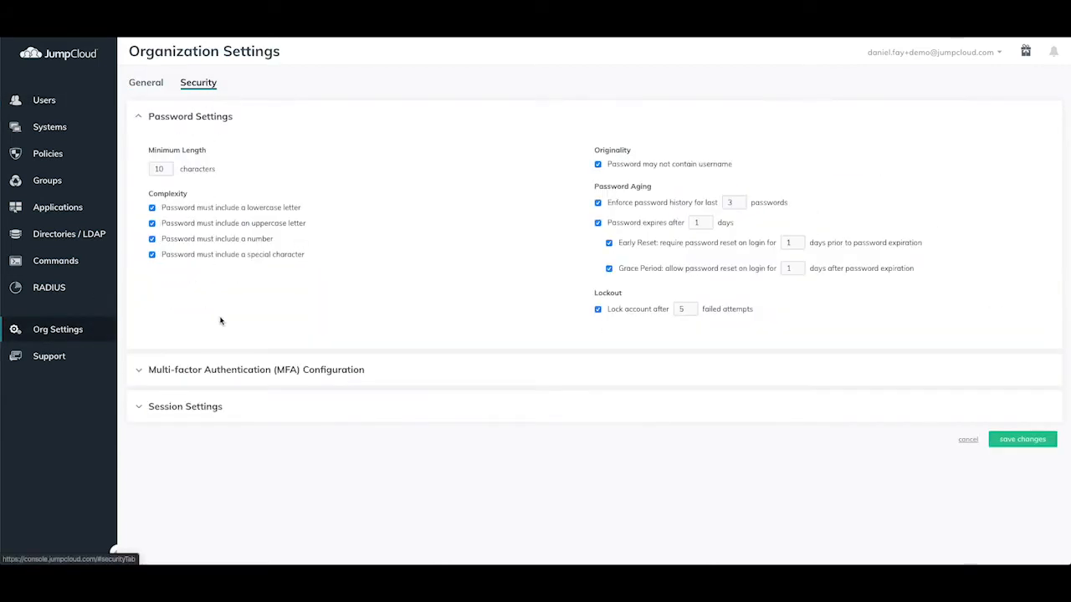
pyautogui.click(216, 370)
pyautogui.scroll(-2, 343, 330)
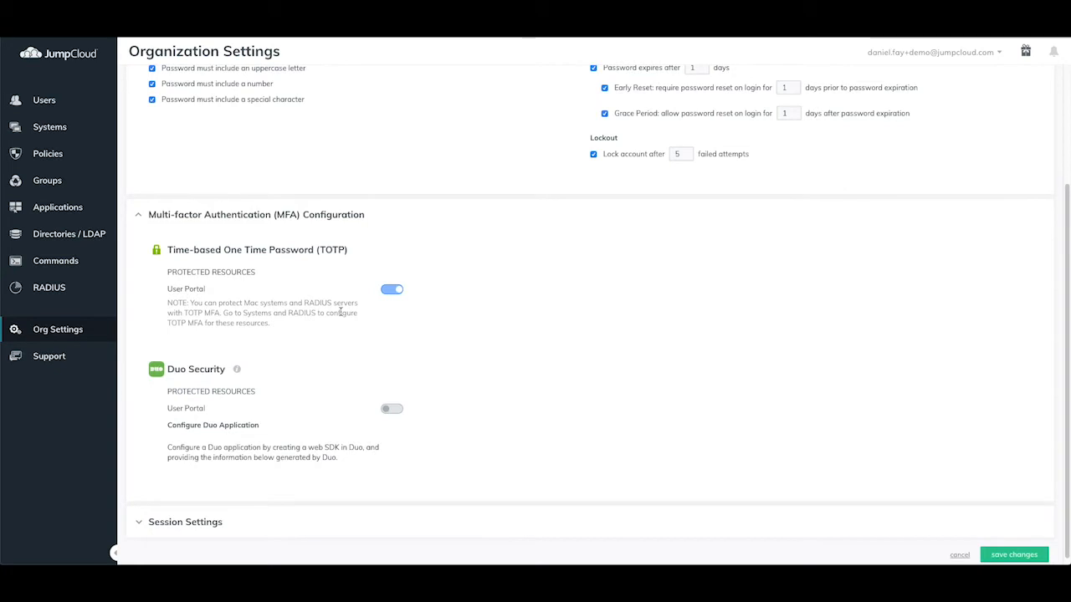
pyautogui.click(395, 409)
pyautogui.scroll(-1, 472, 371)
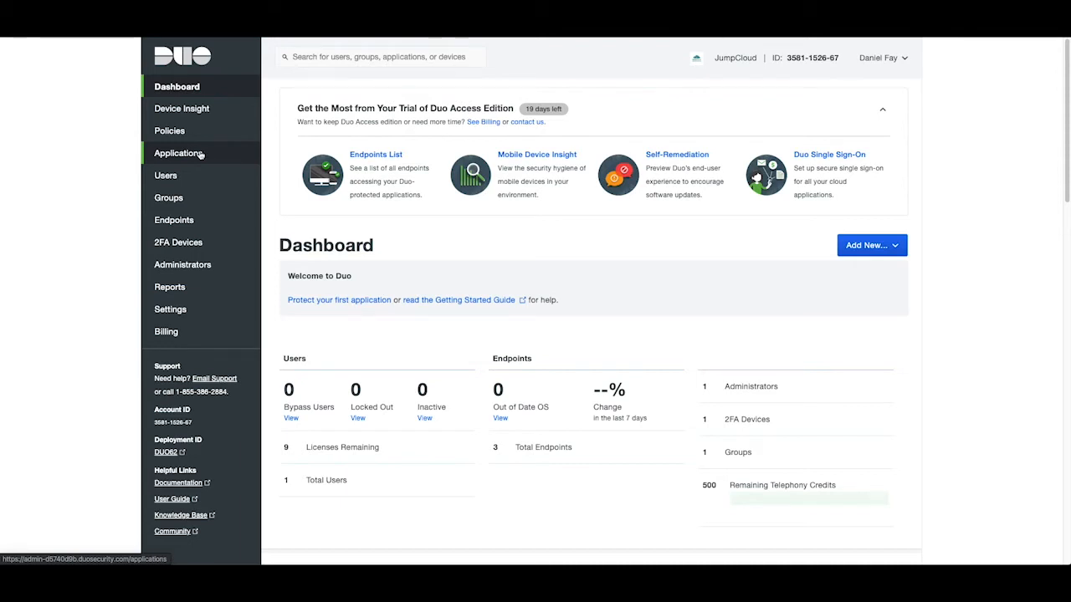
# Add a new protected Duo application, filtering for 'Web SDK' and protecting it.
pyautogui.click(201, 154)
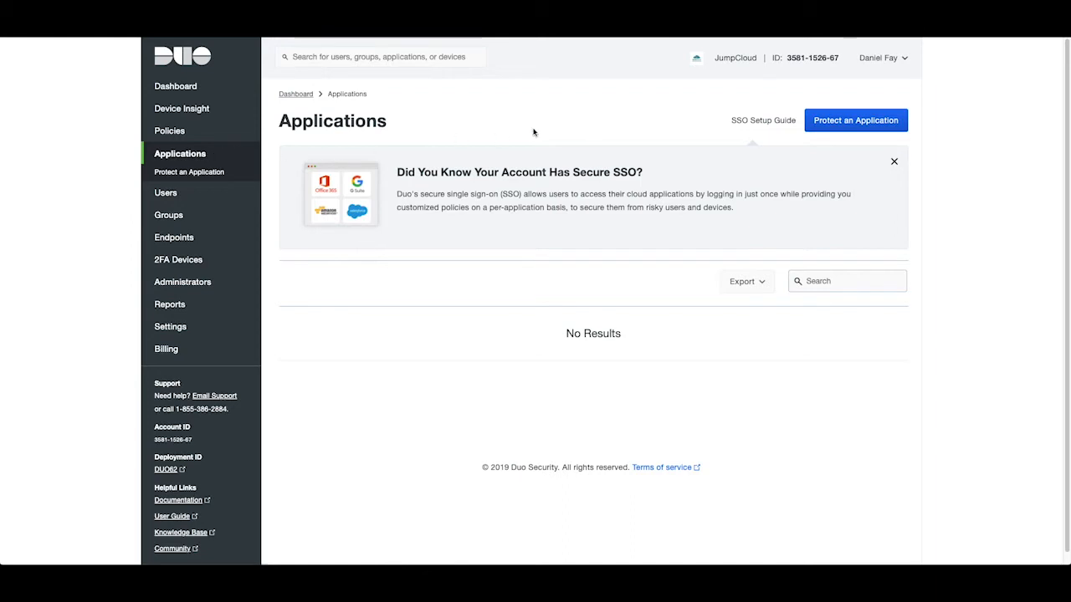
pyautogui.click(855, 122)
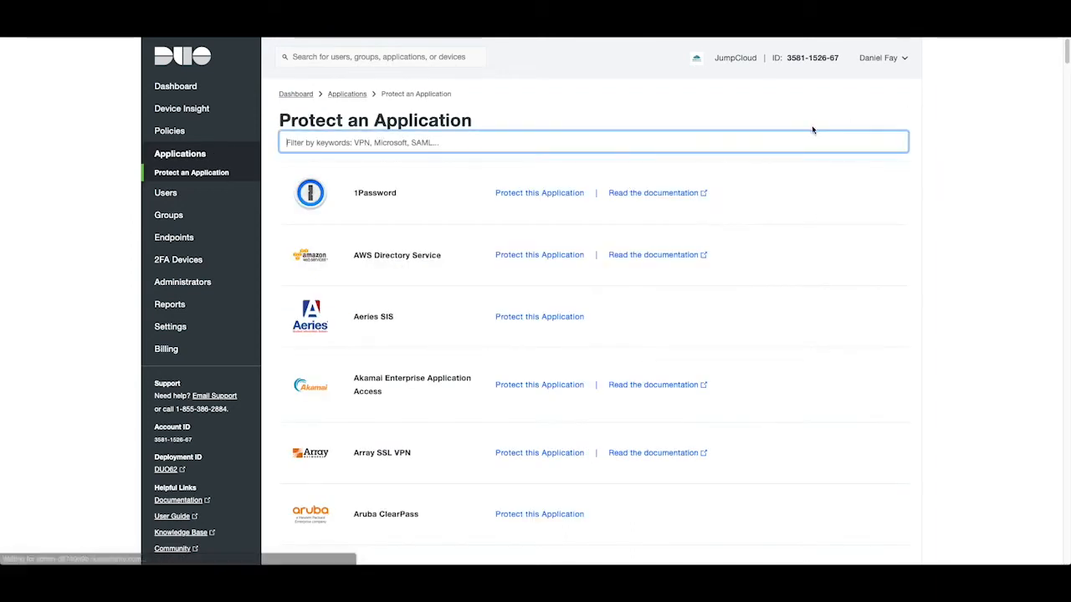
pyautogui.write('Web SDK')
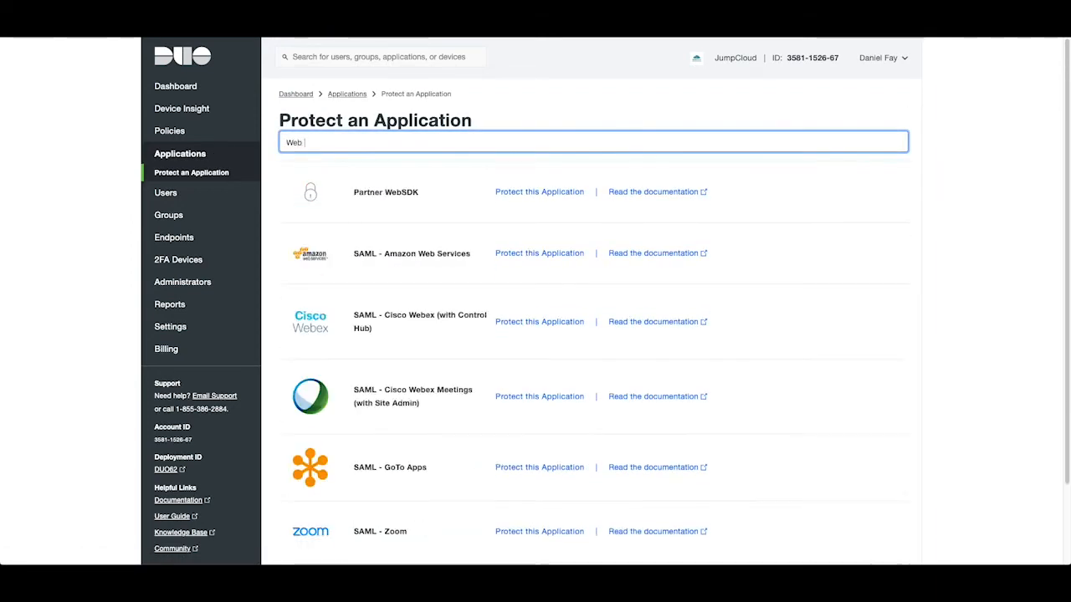
pyautogui.click(561, 253)
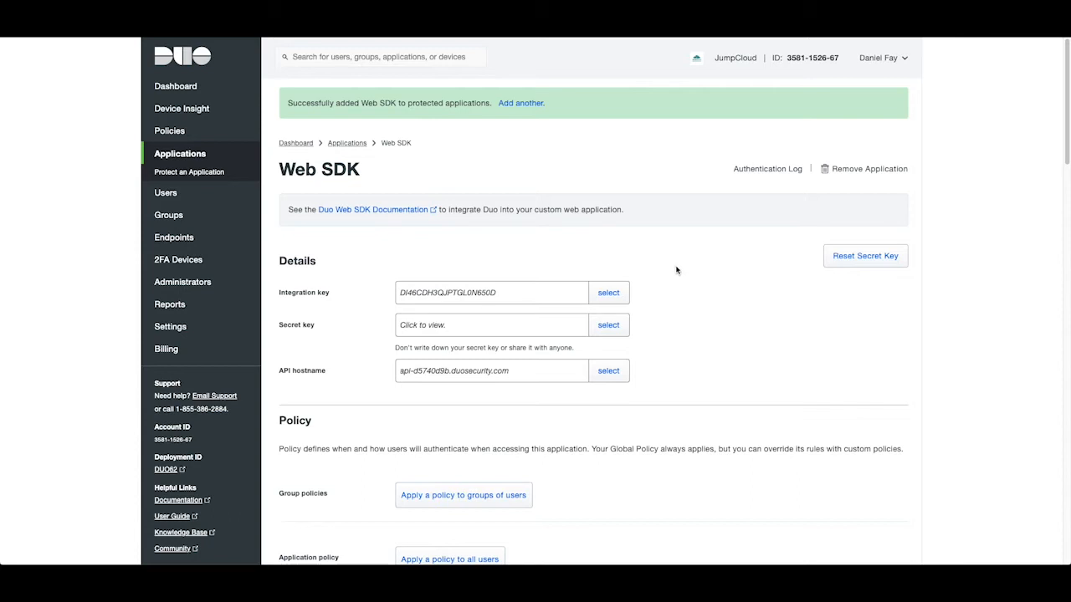
# Rename the Web SDK application to 'JumpCloud User Portal'.
pyautogui.scroll(-15, 676, 270)
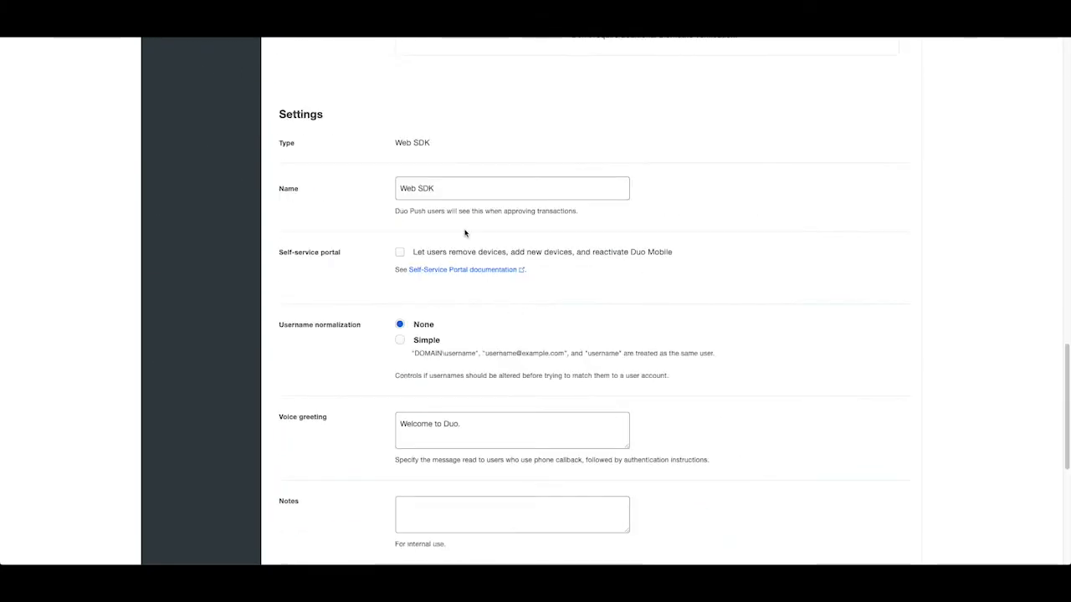
pyautogui.moveTo(469, 188); pyautogui.dragTo(361, 206)
pyautogui.write('JumpCloud User Portal')
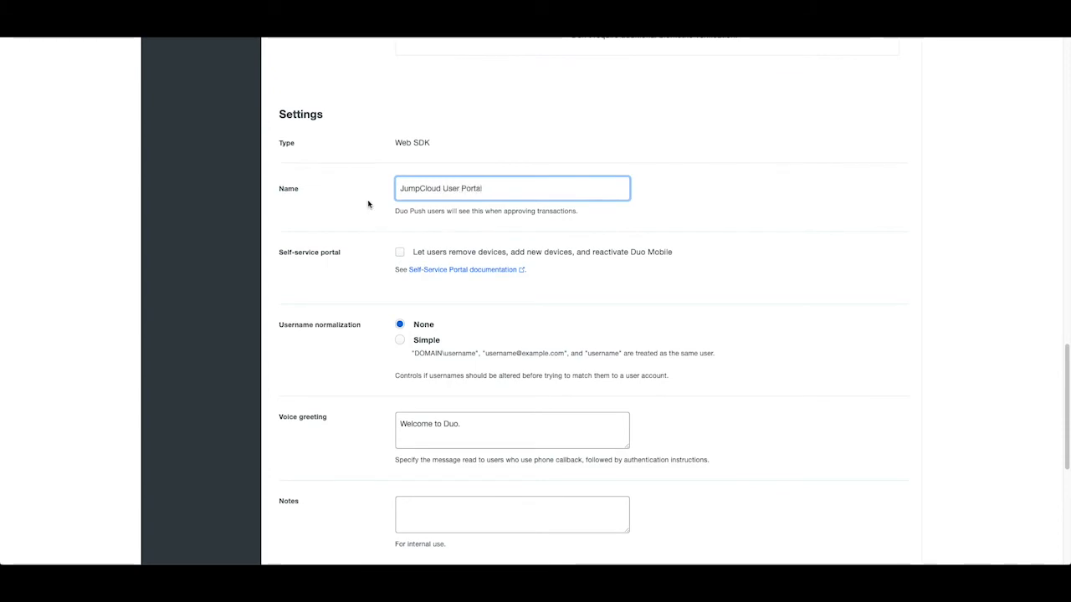
pyautogui.scroll(15, 368, 203)
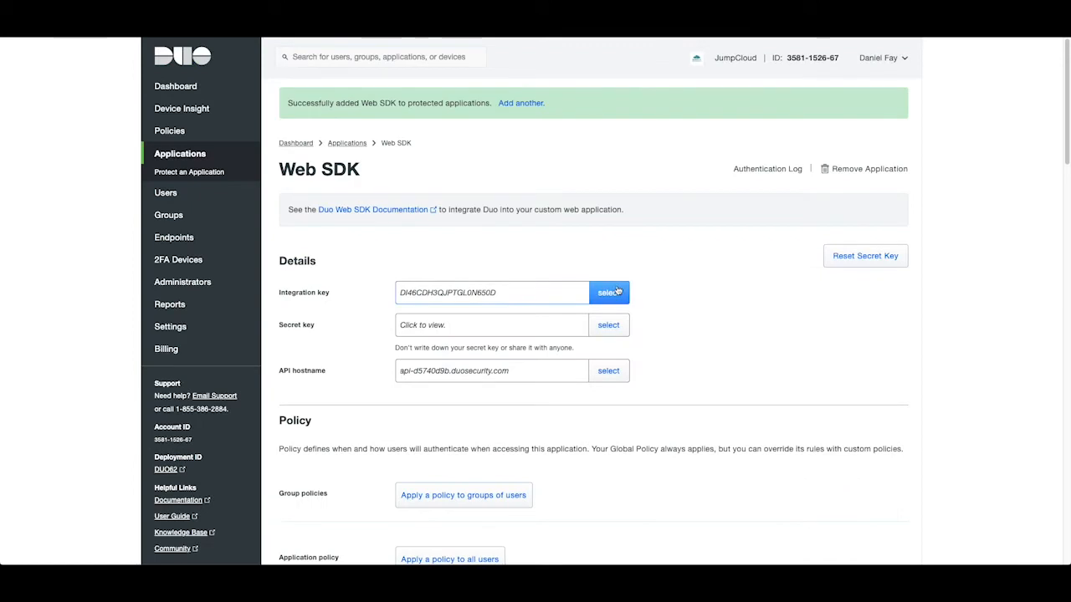
# Copy the Duo integration key, secret key and API hostname into JumpCloud's Duo fields.
pyautogui.click(608, 292)
pyautogui.hotkey('ctrl', 'c')
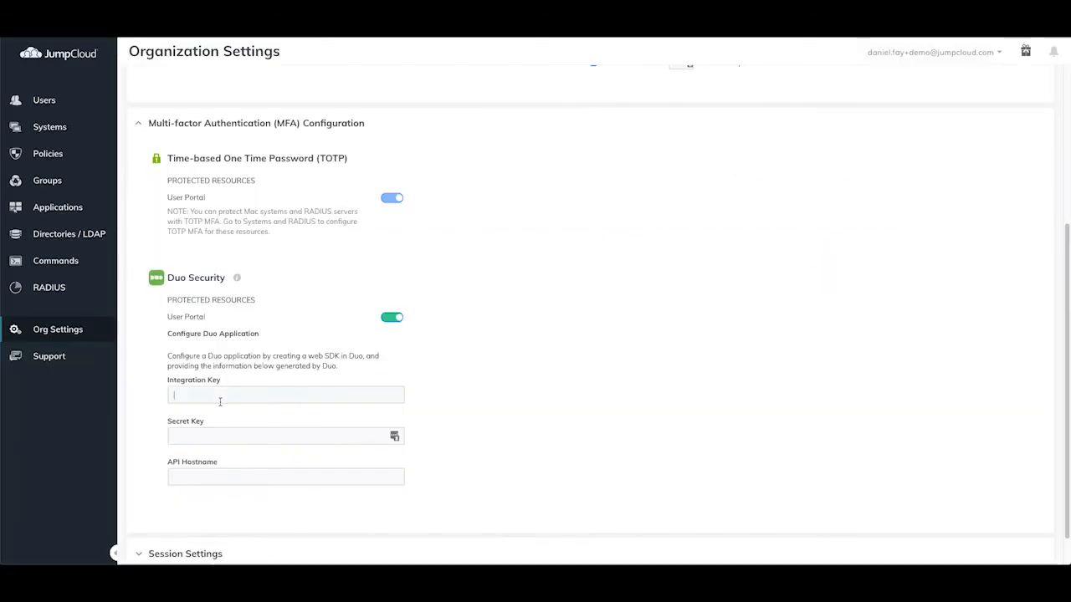
pyautogui.click(220, 397)
pyautogui.hotkey('ctrl', 'v')
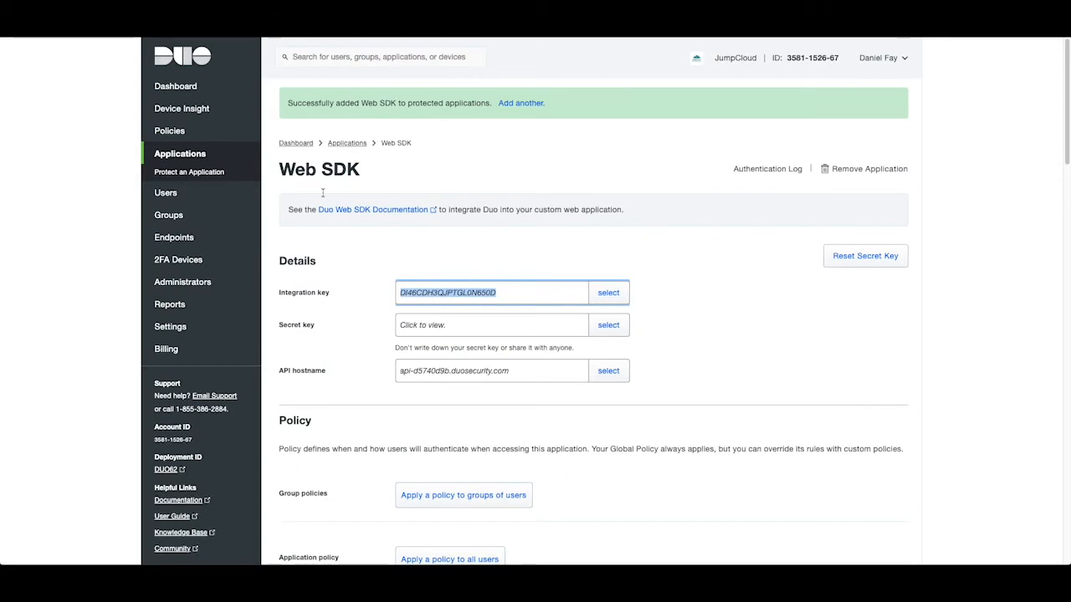
pyautogui.click(608, 325)
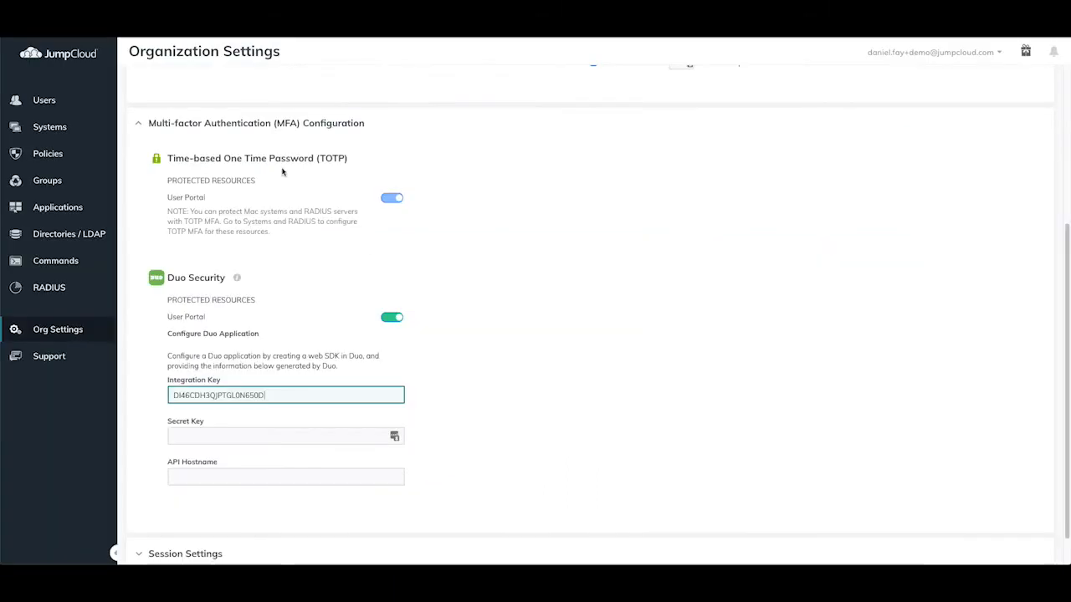
pyautogui.click(225, 435)
pyautogui.hotkey('ctrl', 'v')
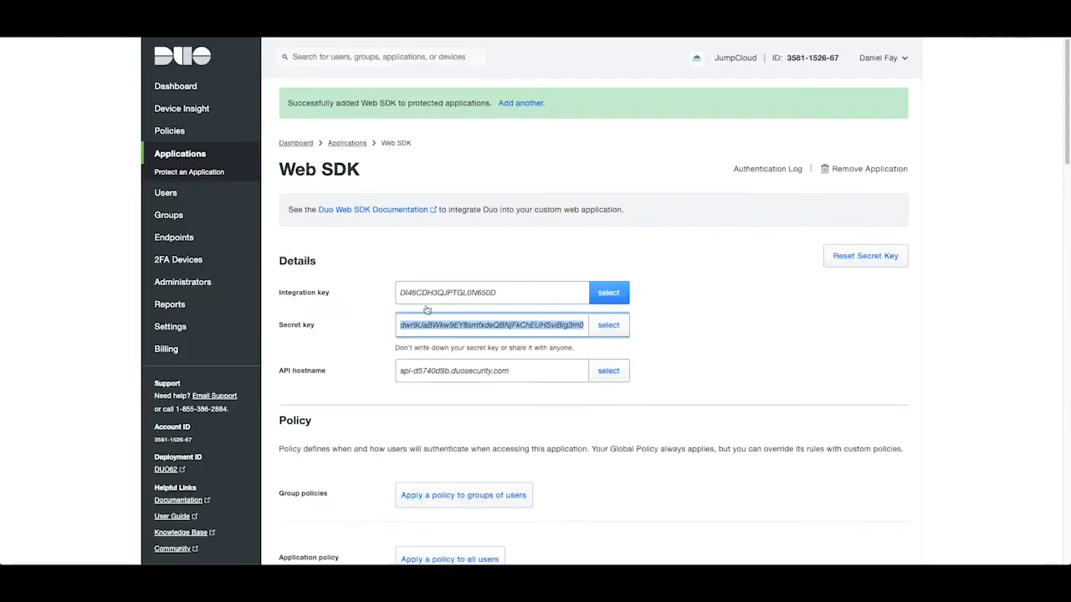
pyautogui.click(608, 371)
pyautogui.hotkey('ctrl', 'c')
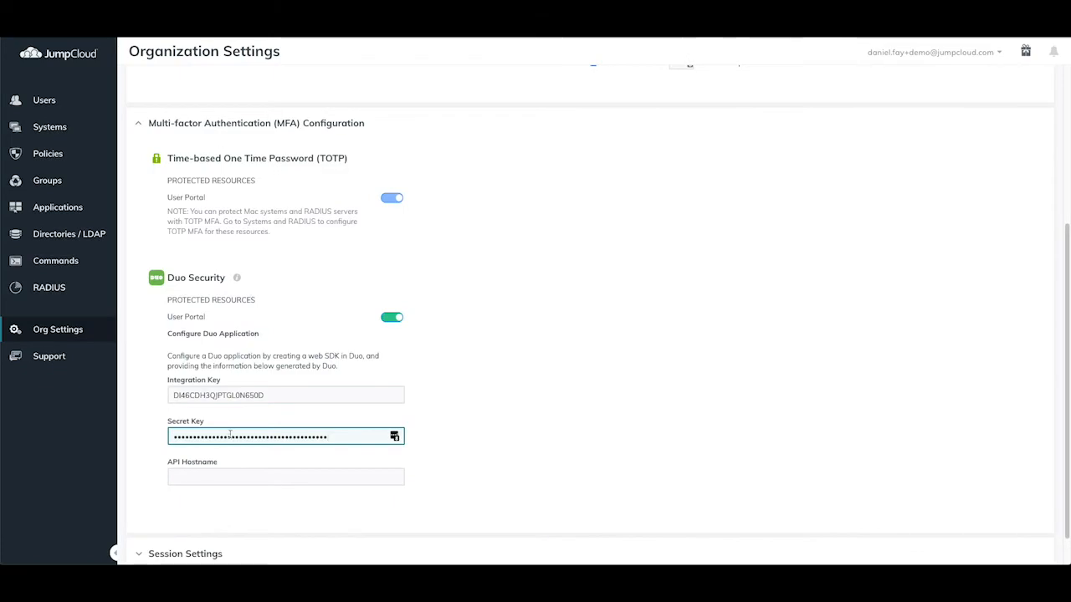
pyautogui.click(226, 474)
pyautogui.hotkey('ctrl', 'v')
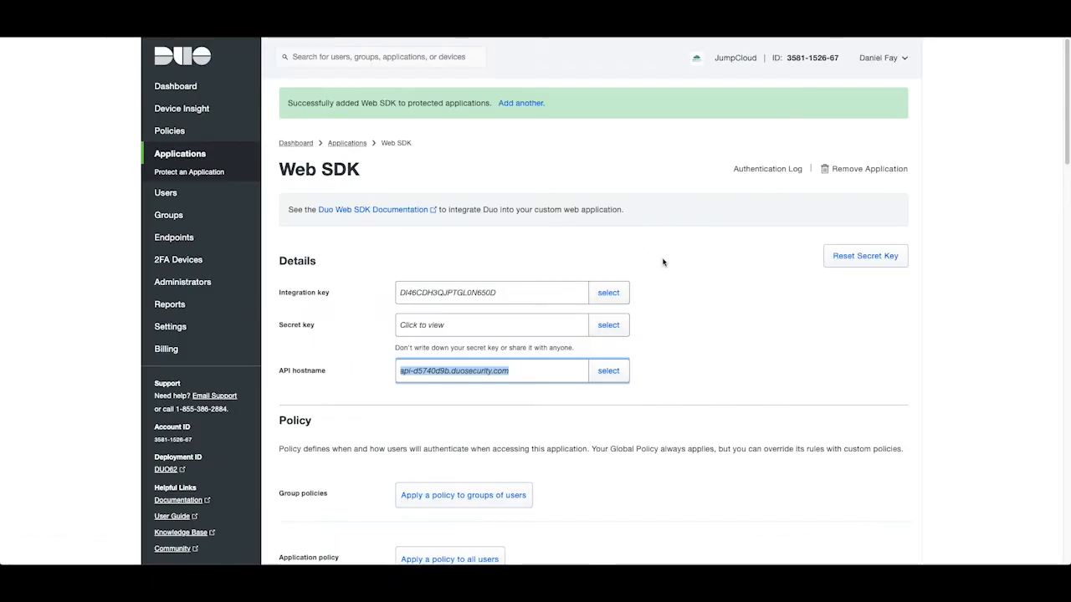
# Save the renamed Duo application.
pyautogui.click(661, 322)
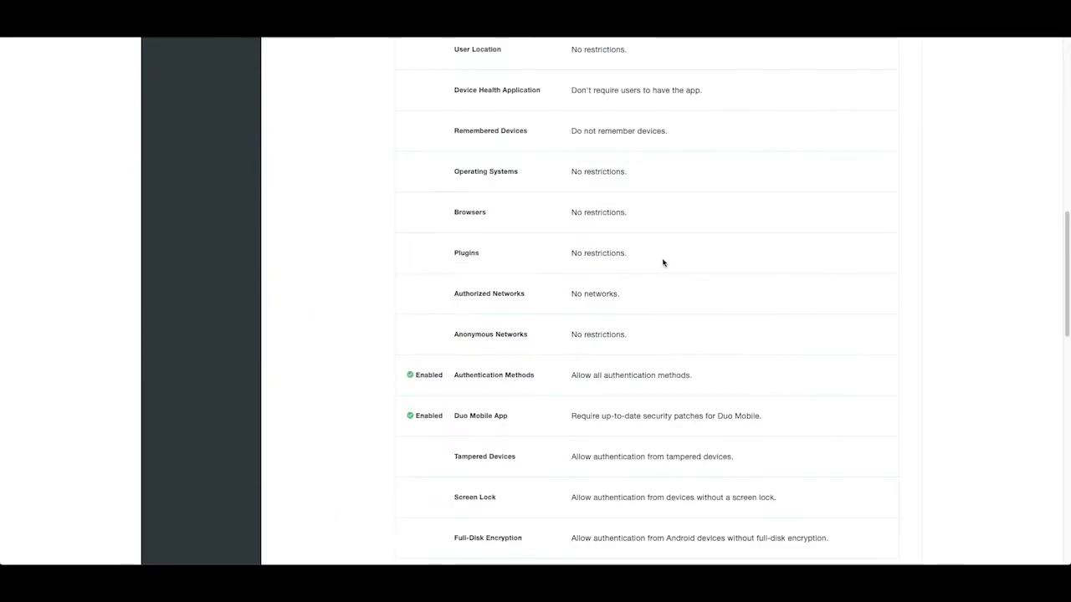
pyautogui.scroll(-12, 662, 262)
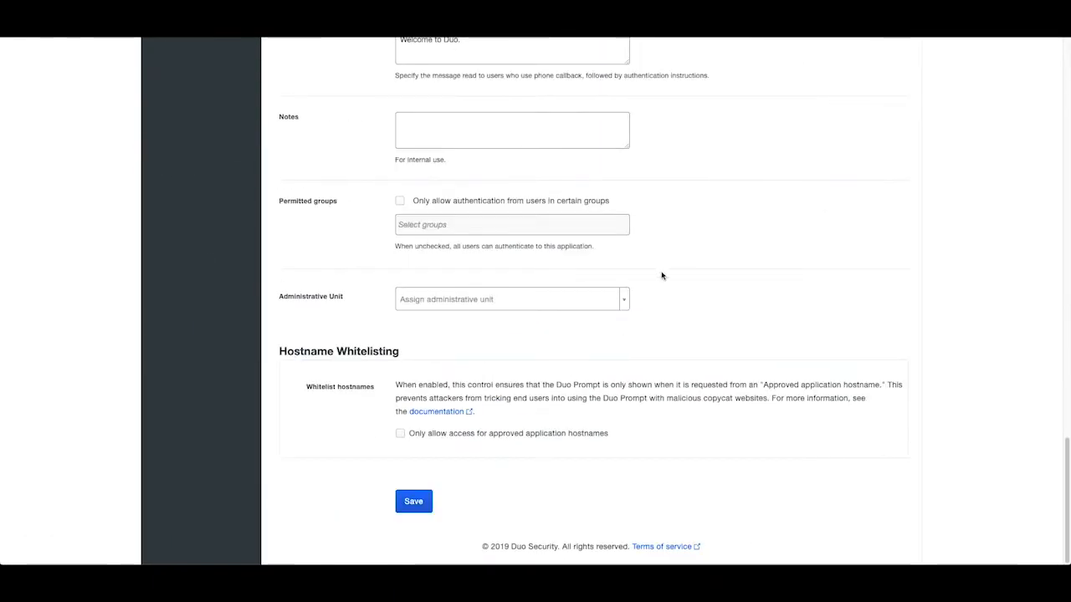
pyautogui.click(412, 505)
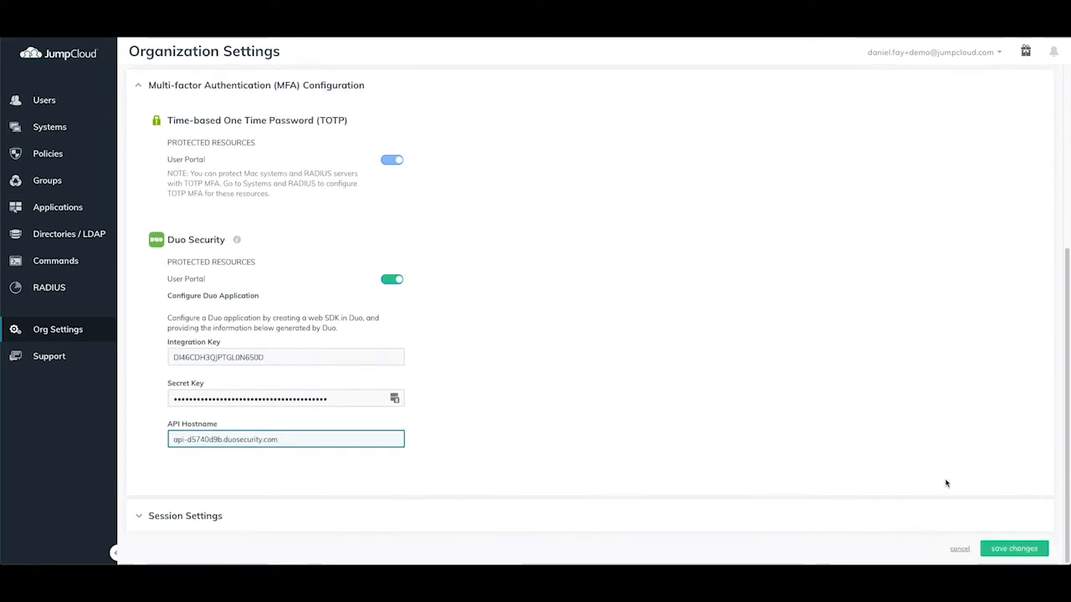
# Save the Duo MFA configuration in JumpCloud, check Duo's user list, and return to JumpCloud Users.
pyautogui.click(1000, 553)
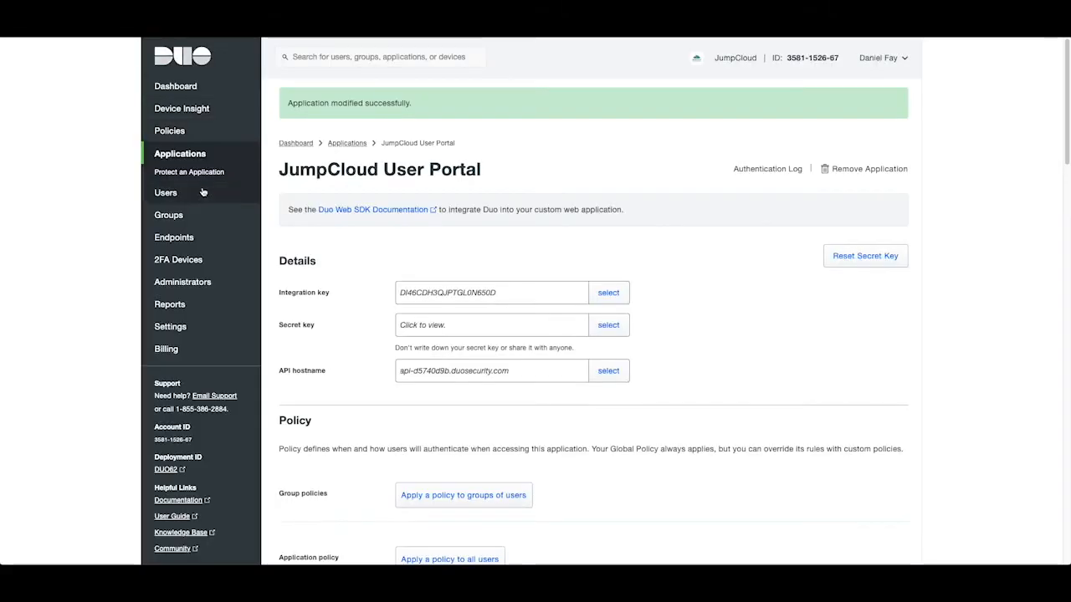
pyautogui.click(203, 193)
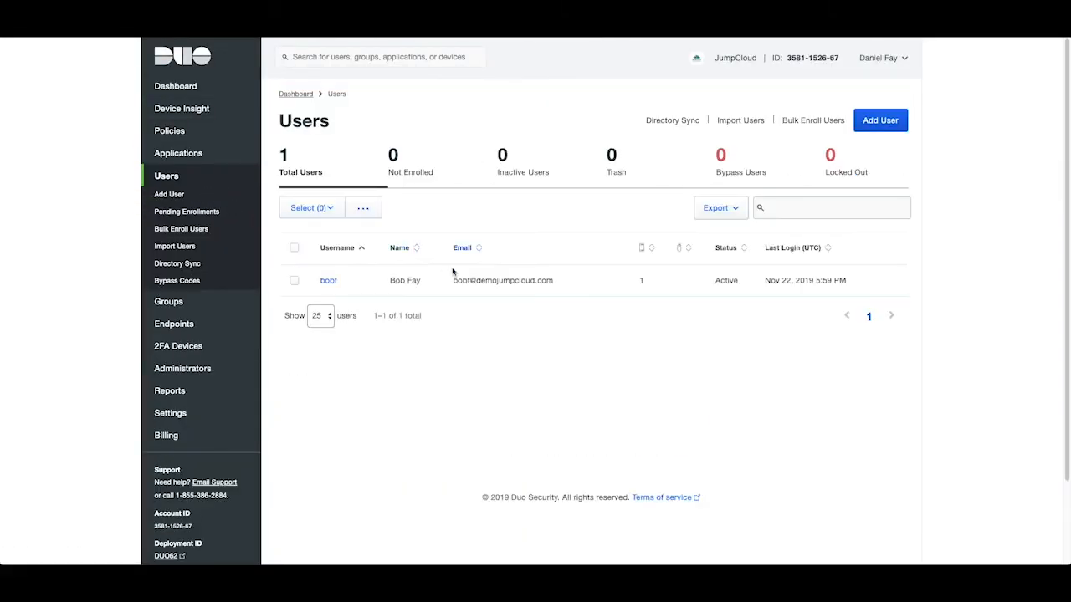
pyautogui.click(331, 284)
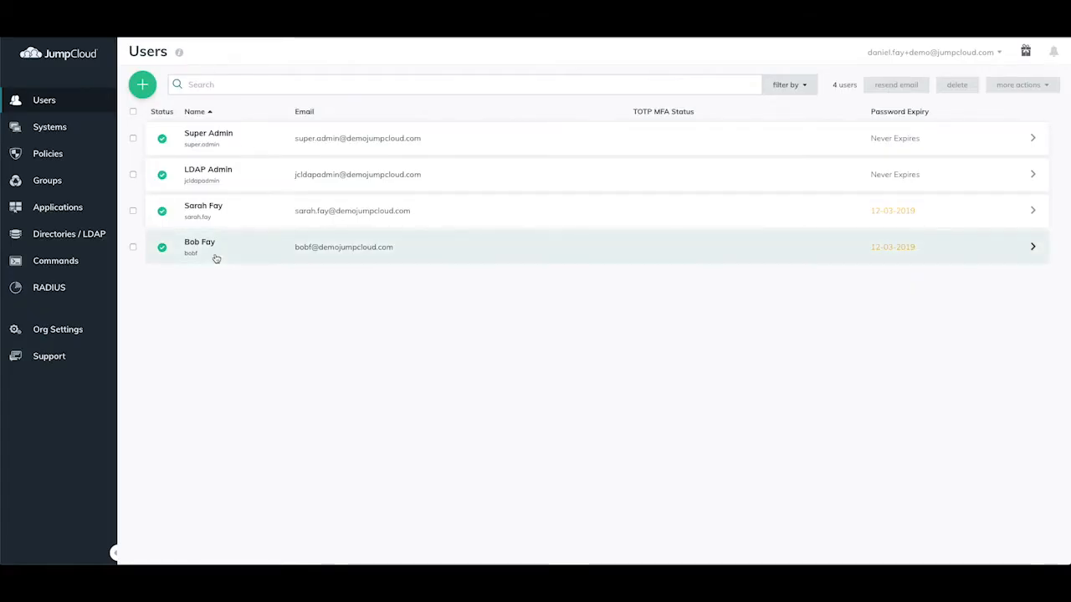
# For the test user, require User Portal MFA with a 3-day enrollment period and save.
pyautogui.click(216, 256)
pyautogui.click(563, 225)
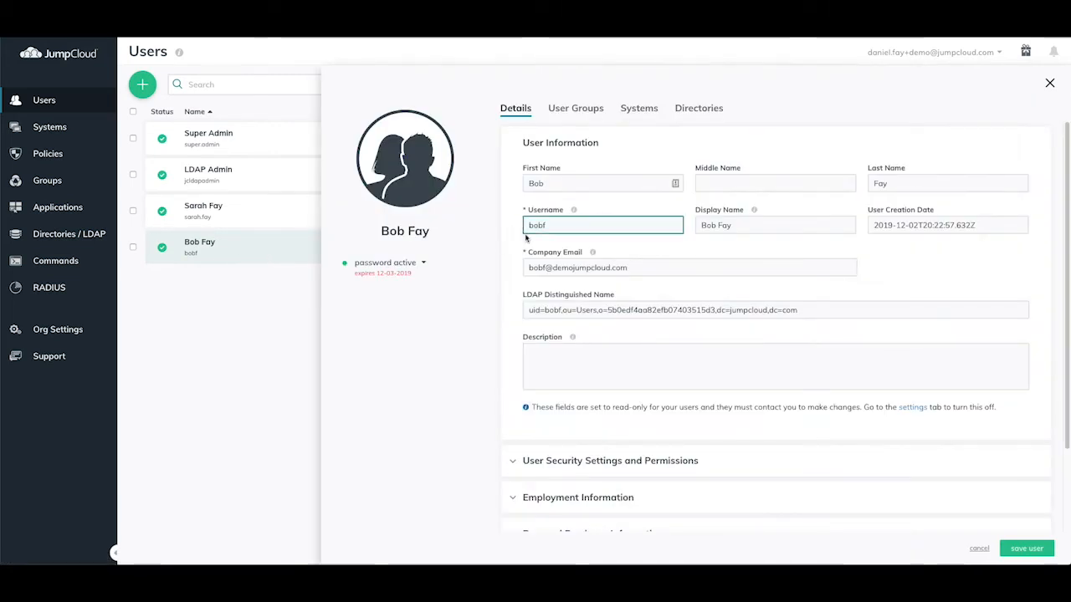
pyautogui.click(1050, 84)
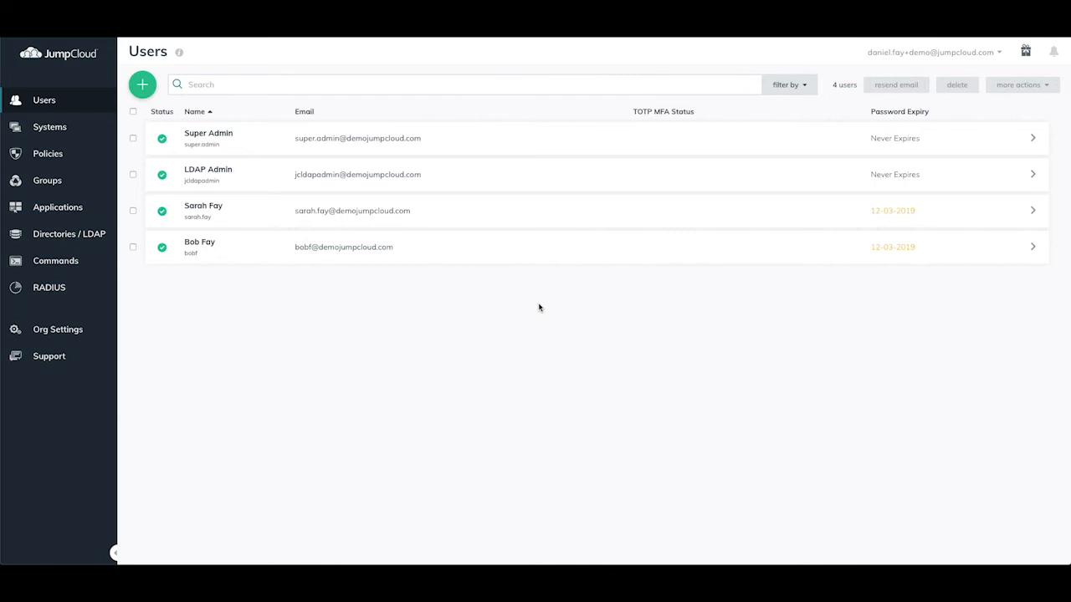
pyautogui.click(536, 261)
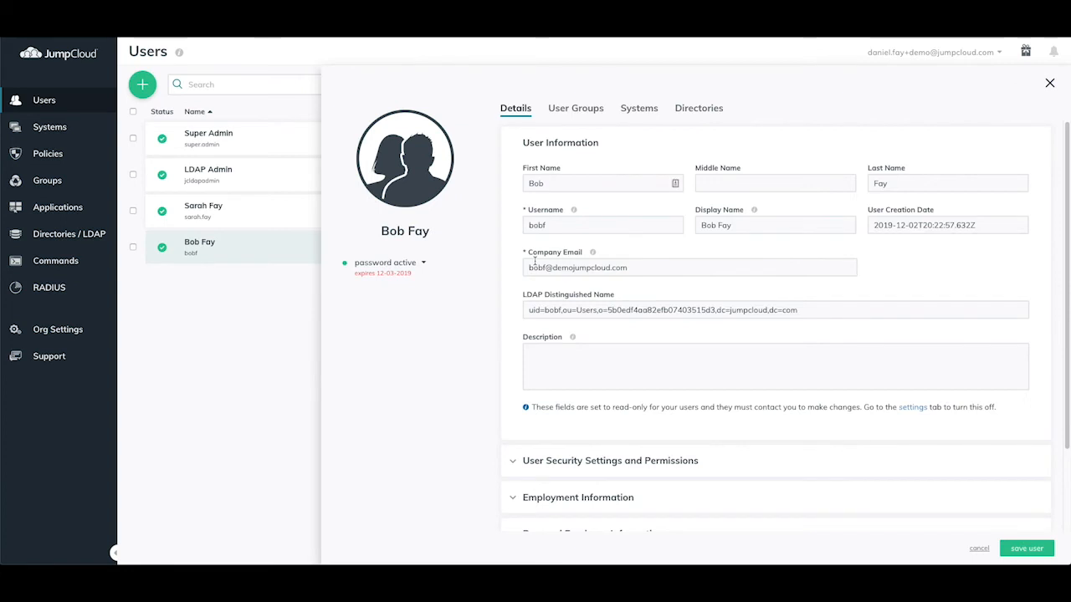
pyautogui.scroll(-3, 540, 263)
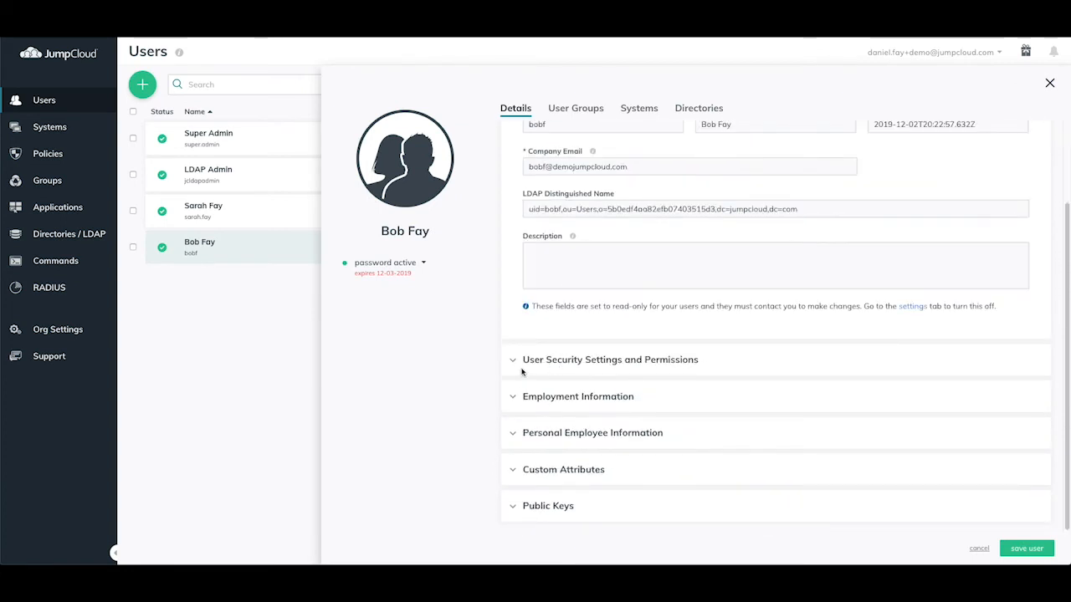
pyautogui.click(521, 361)
pyautogui.scroll(-5, 525, 335)
pyautogui.click(526, 293)
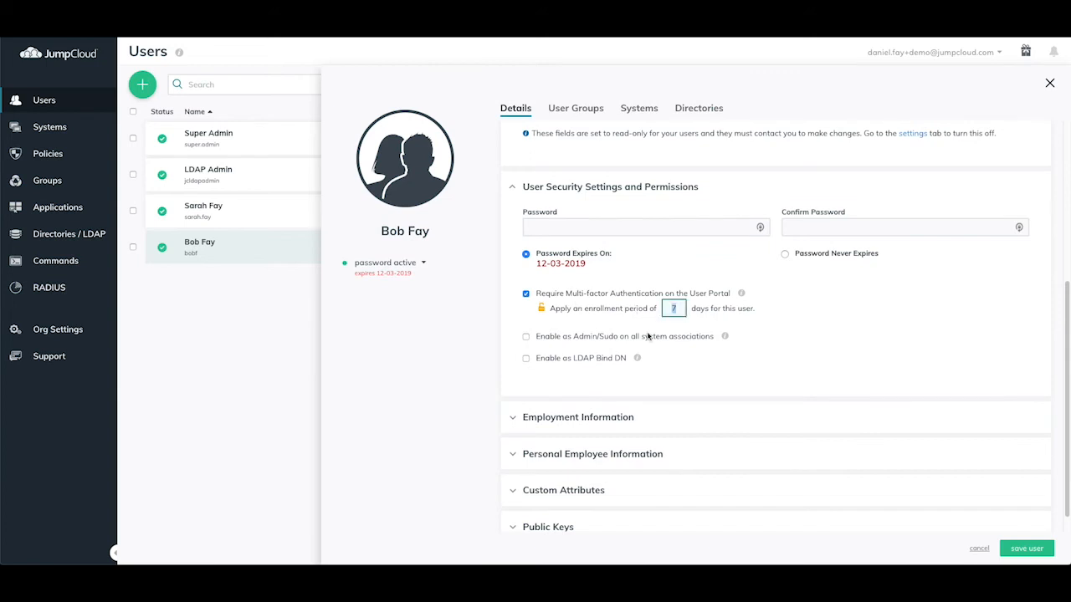
pyautogui.write('3')
pyautogui.click(1026, 548)
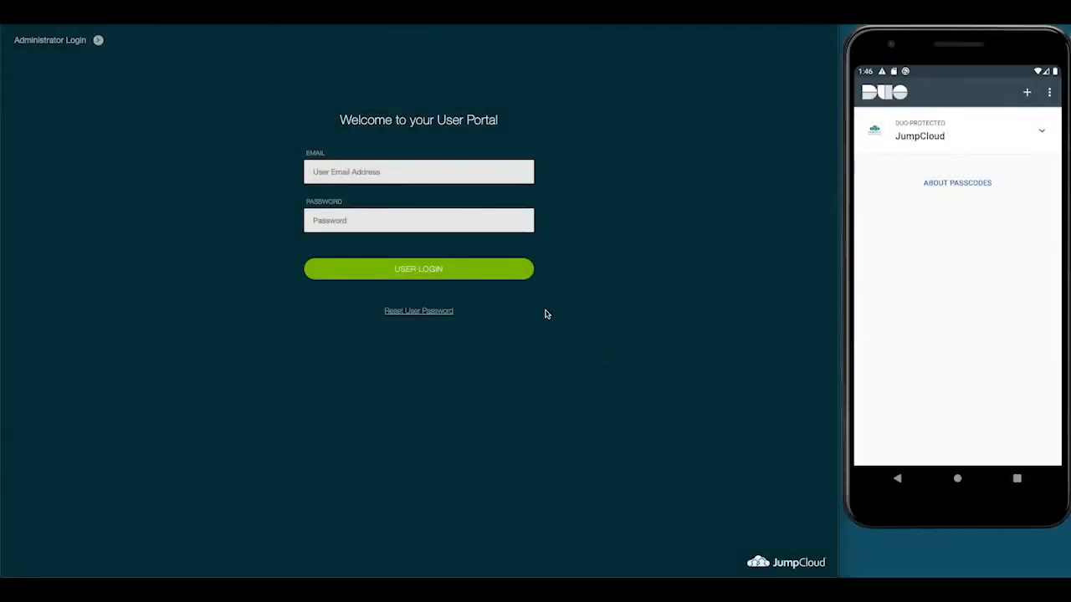
# Log into the User Portal with the test user's email and password, choosing Duo Security for MFA.
pyautogui.click(422, 170)
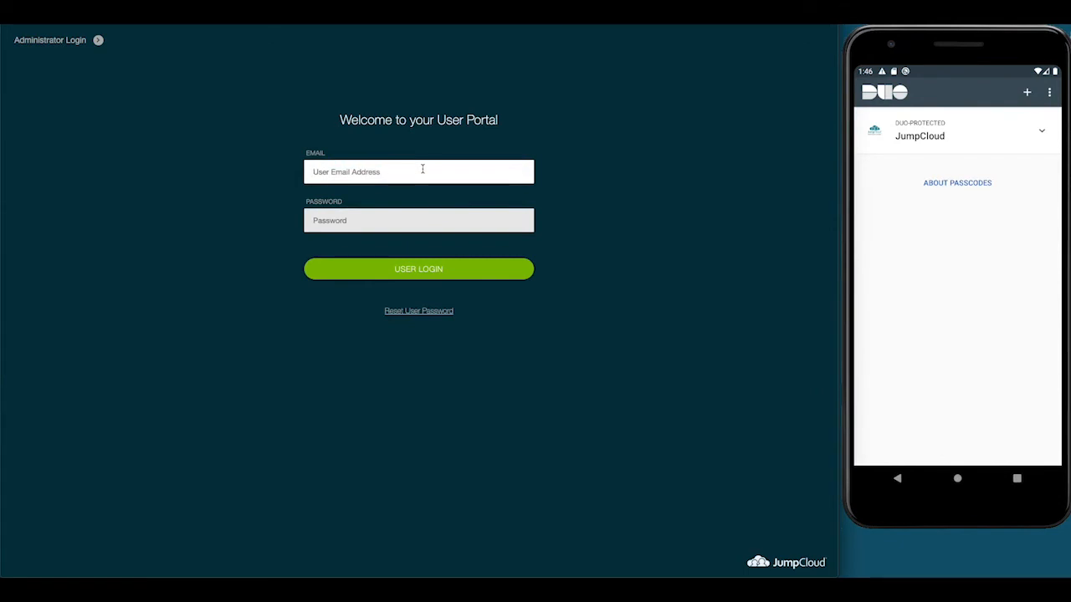
pyautogui.press('Tab')
pyautogui.write('•••••')
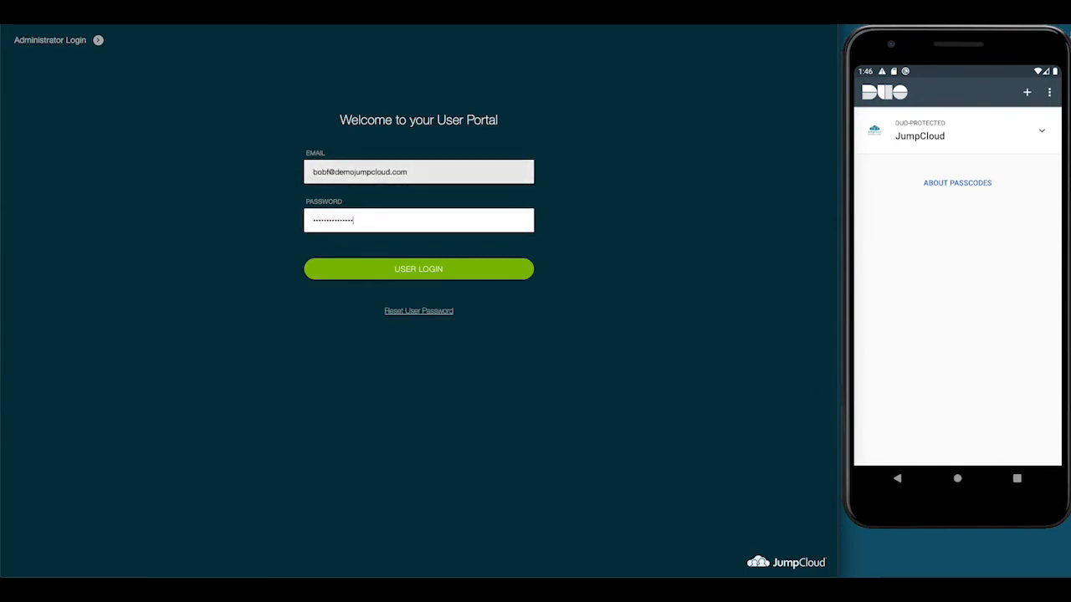
pyautogui.click(435, 268)
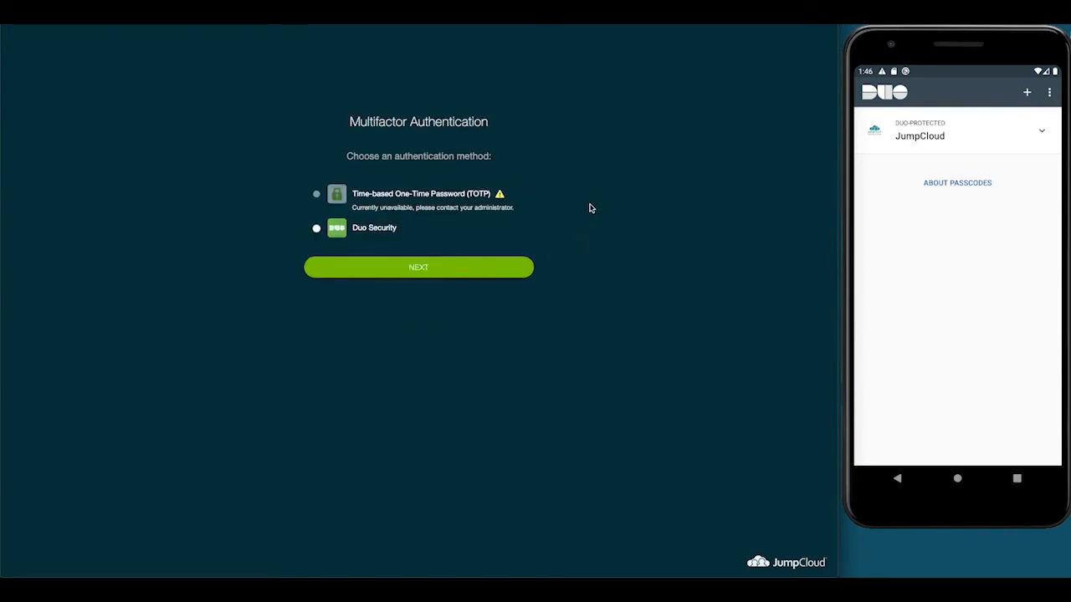
pyautogui.click(316, 229)
pyautogui.click(436, 268)
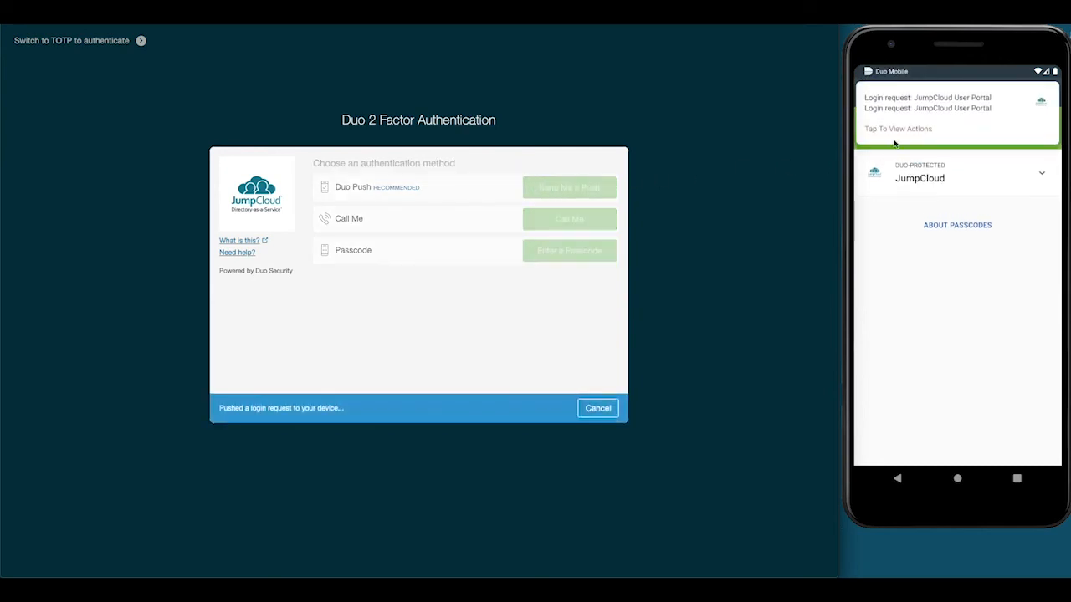
# Open the pending Duo login request on the phone and approve it.
pyautogui.click(898, 131)
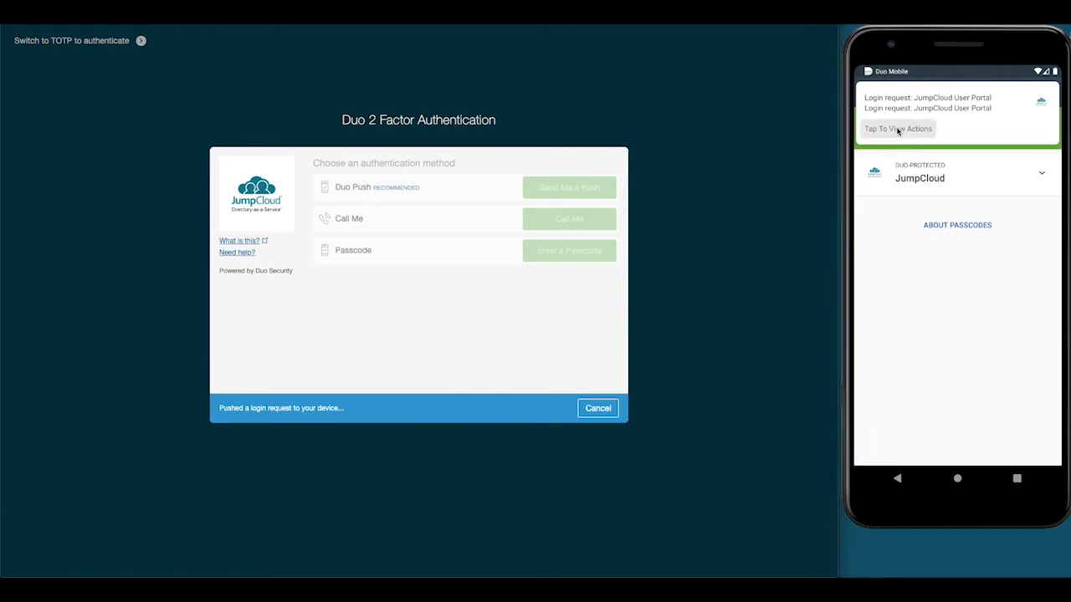
pyautogui.click(898, 130)
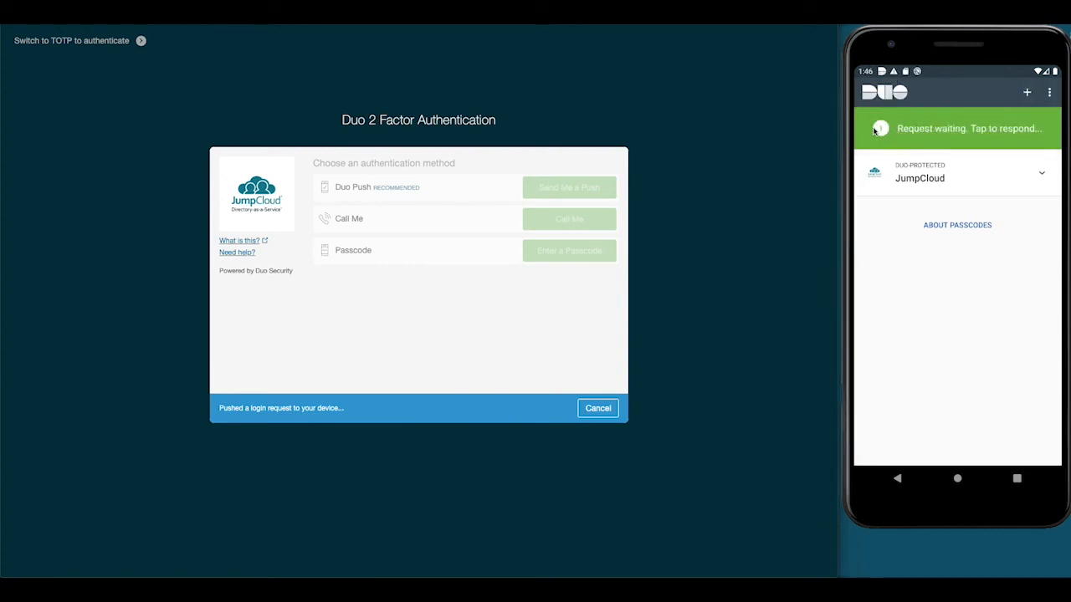
pyautogui.click(900, 131)
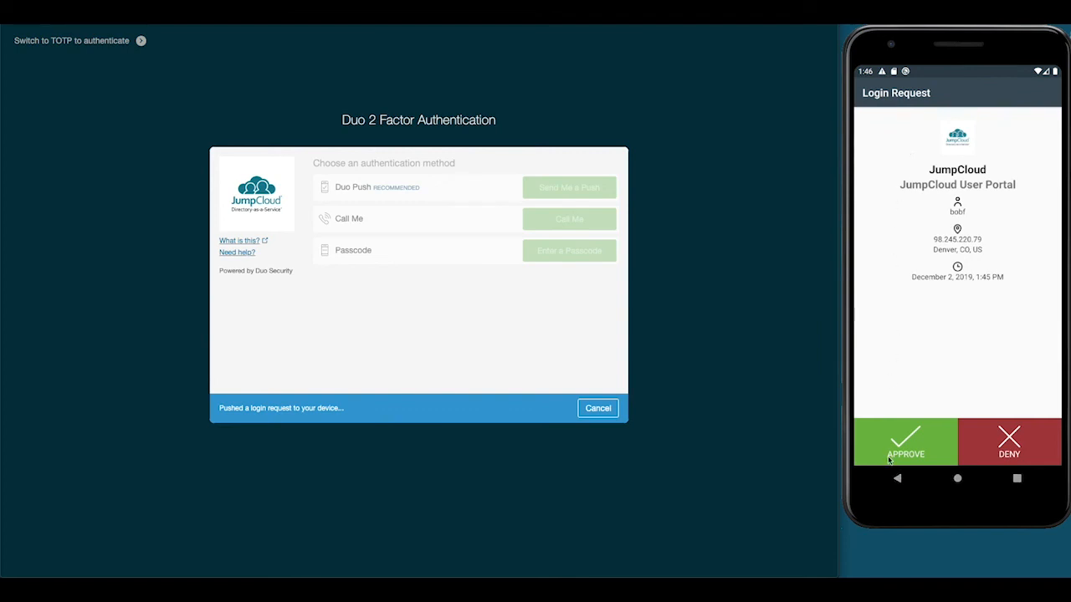
pyautogui.click(891, 452)
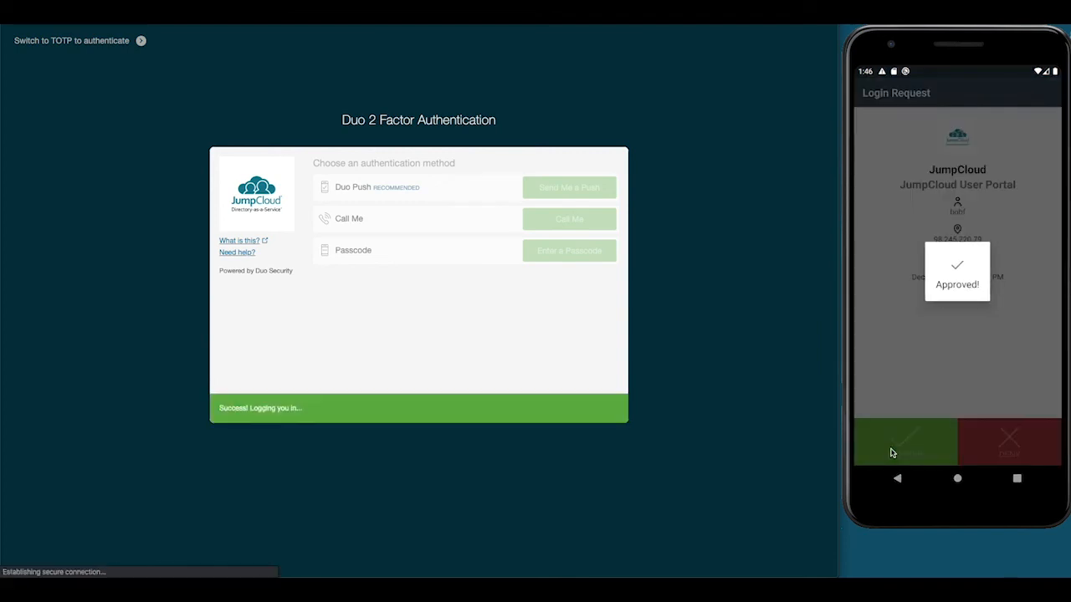